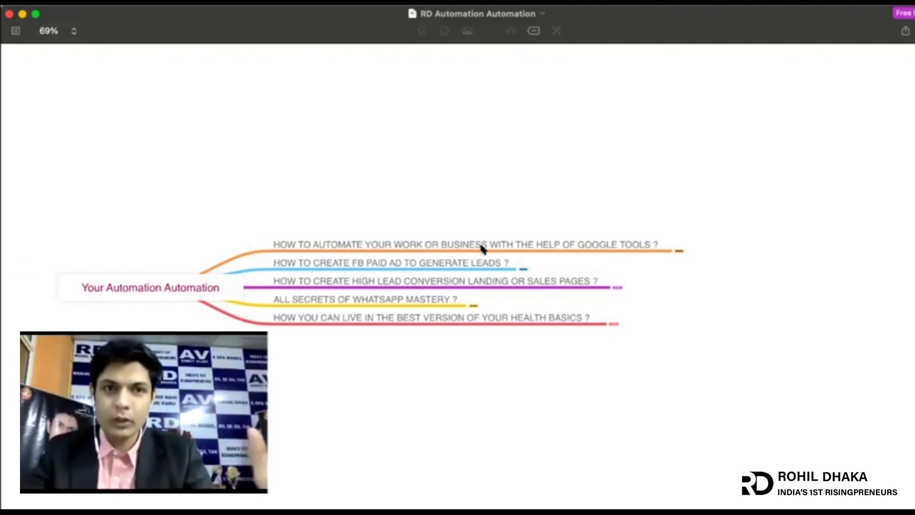
# Expand the Google tools branch, then the FB paid ads branch with its three ad subtopics.
pyautogui.click(676, 249)
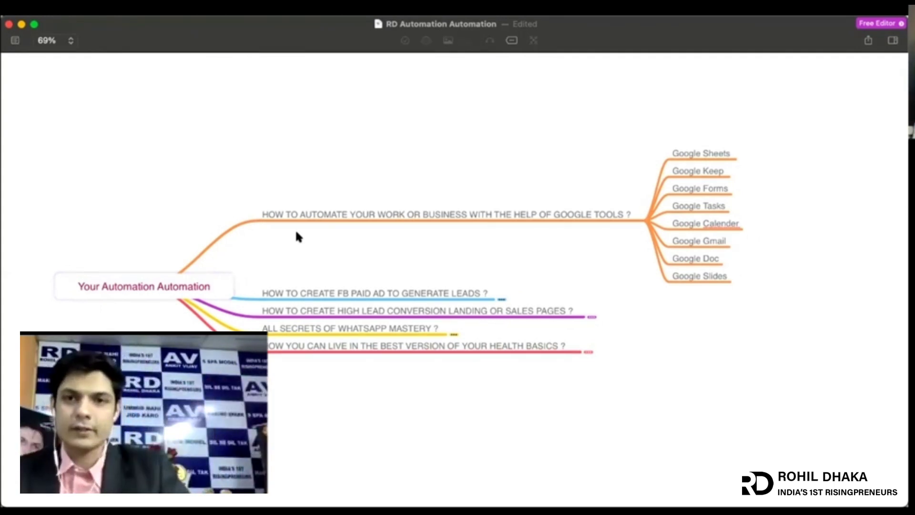
pyautogui.moveTo(698, 206)
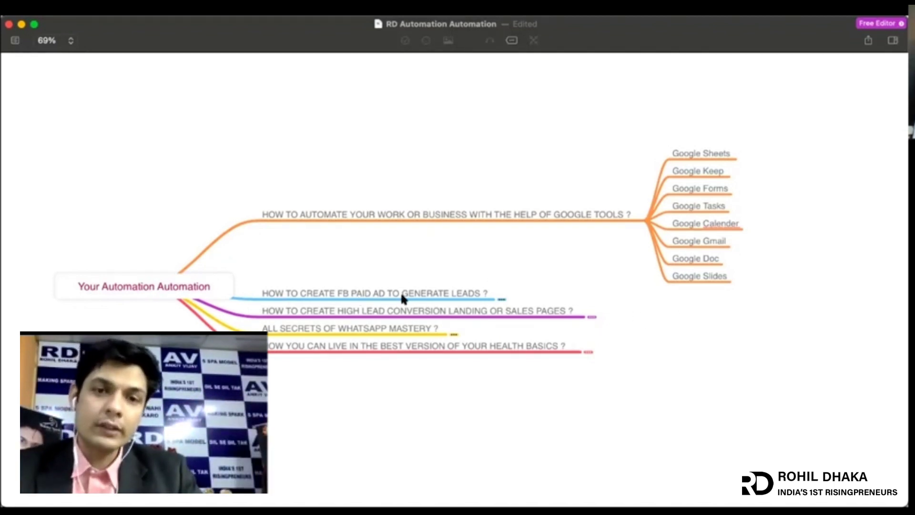
pyautogui.click(499, 292)
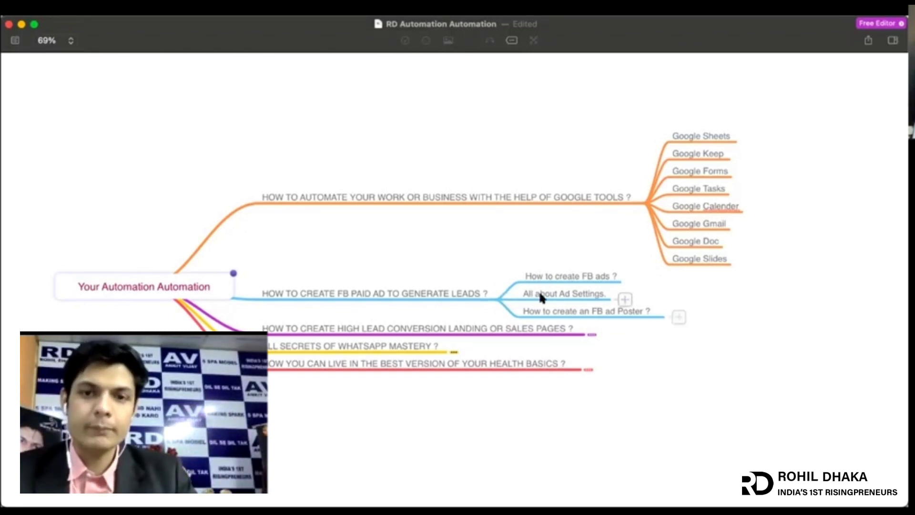
pyautogui.moveTo(375, 293)
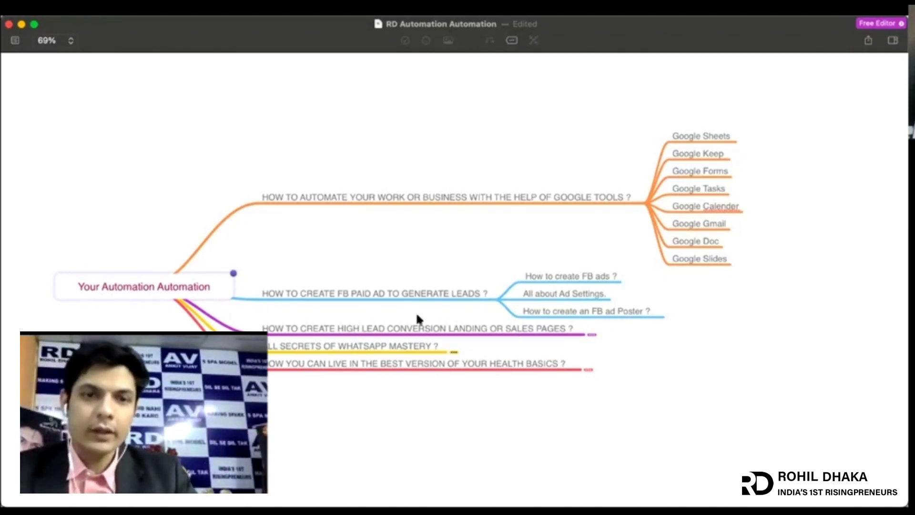
# Expand the landing and sales pages branch, then the WhatsApp mastery branch.
pyautogui.click(591, 329)
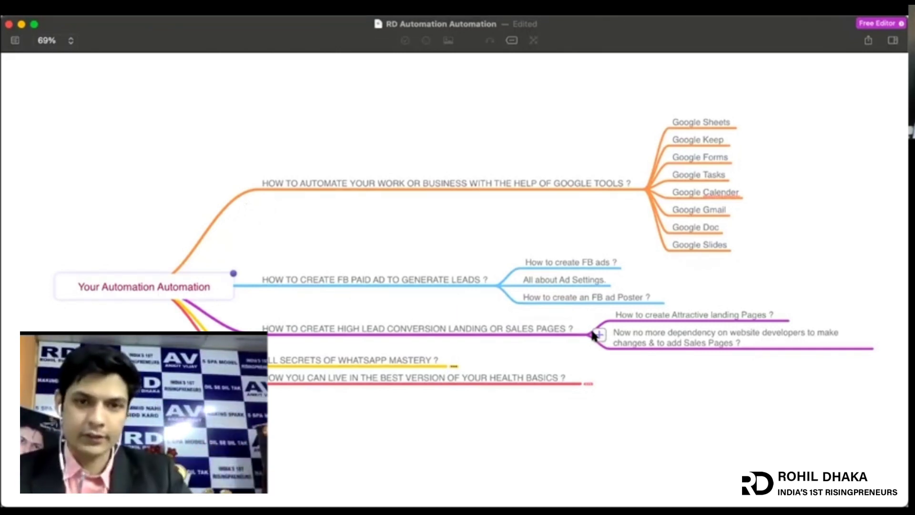
pyautogui.click(451, 360)
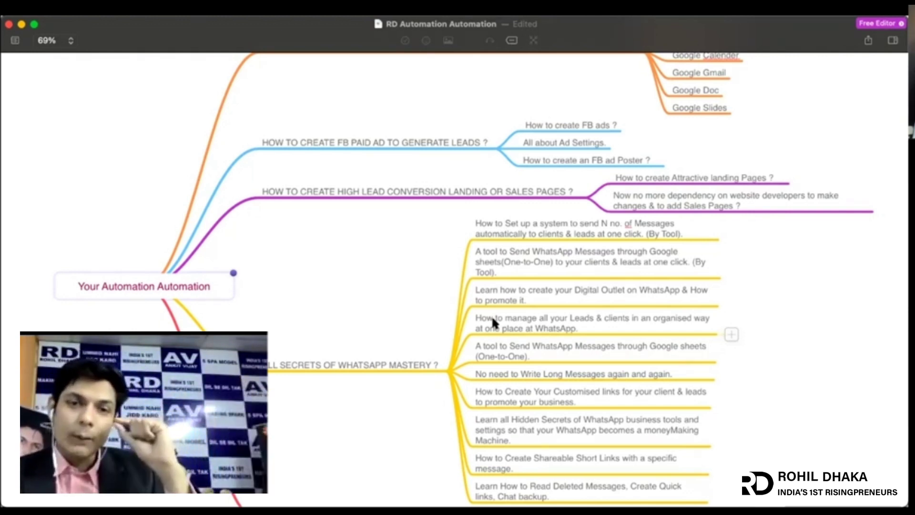
pyautogui.scroll(-2, 542, 353)
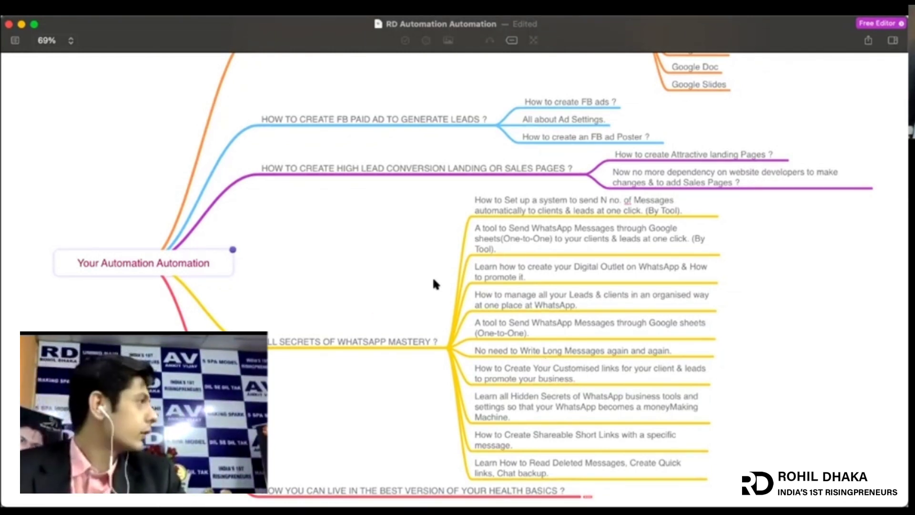
pyautogui.scroll(-3, 360, 298)
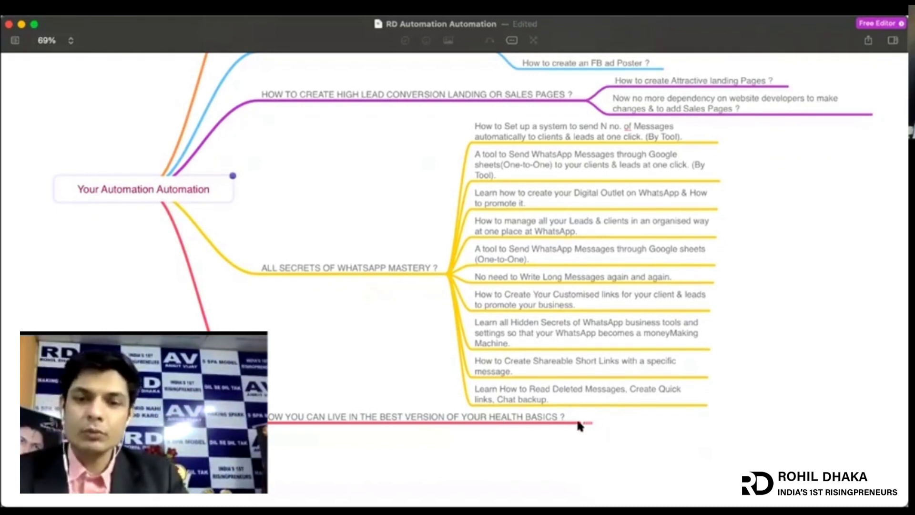
# Expand health basics to show its five subtopics, from health fundamentals to the 80-20 rule.
pyautogui.click(580, 425)
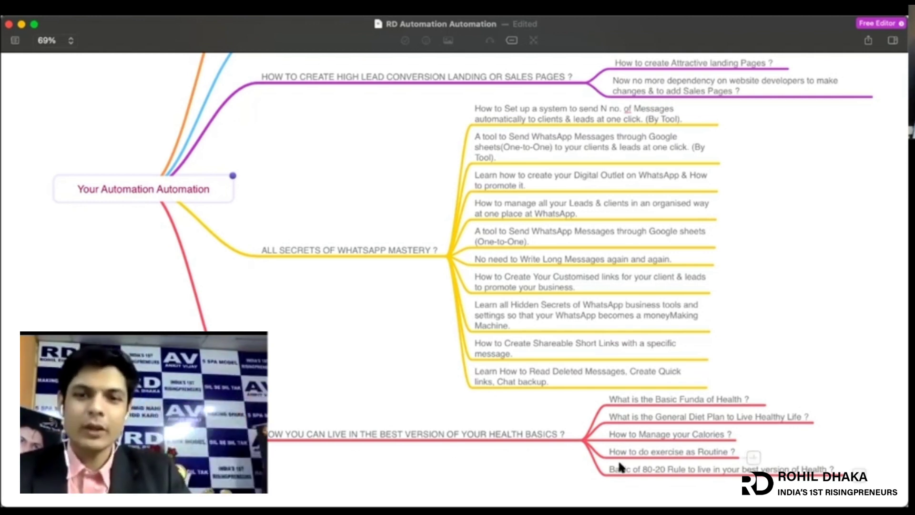
pyautogui.scroll(5, 444, 370)
pyautogui.scroll(5, 444, 369)
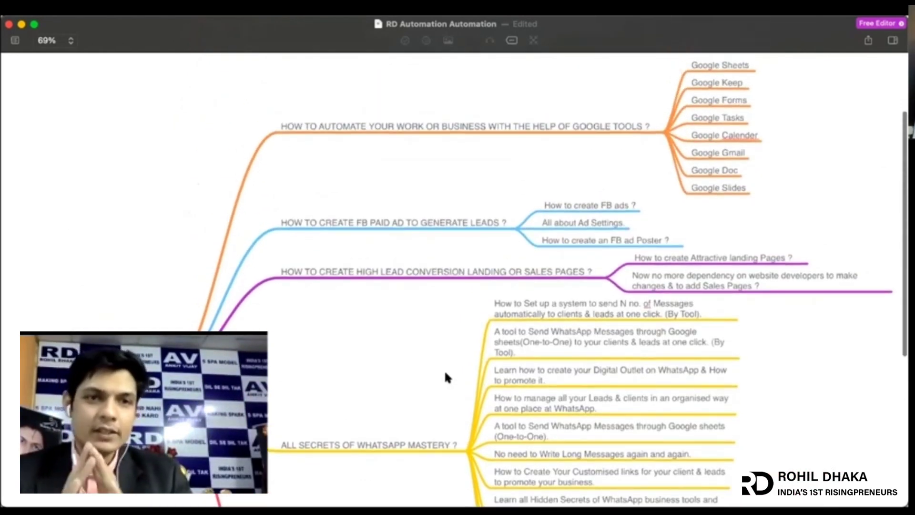